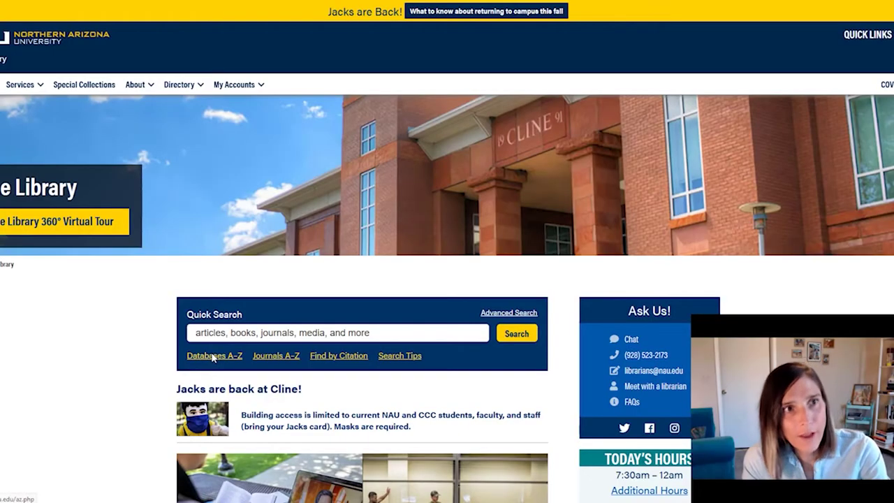
# Open PubMed (Medline) from the Cline Library's Databases A-Z list filtered to letter P.
pyautogui.click(213, 356)
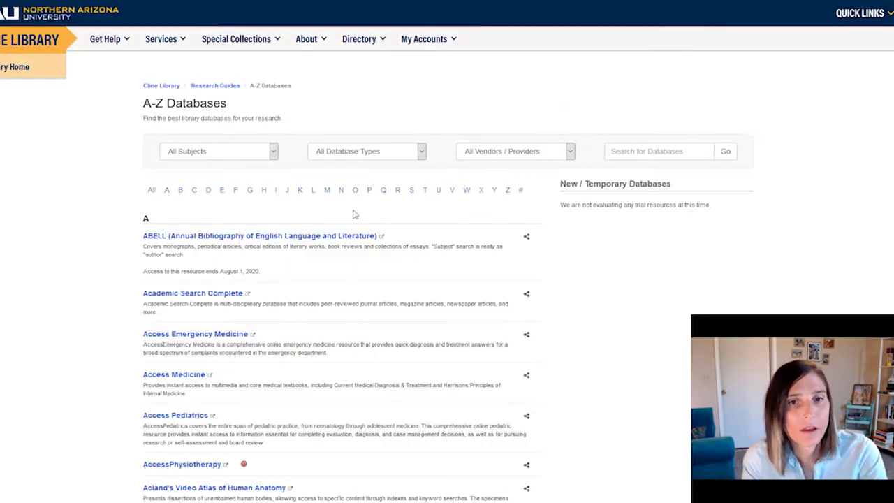
pyautogui.click(368, 193)
pyautogui.scroll(-5, 333, 239)
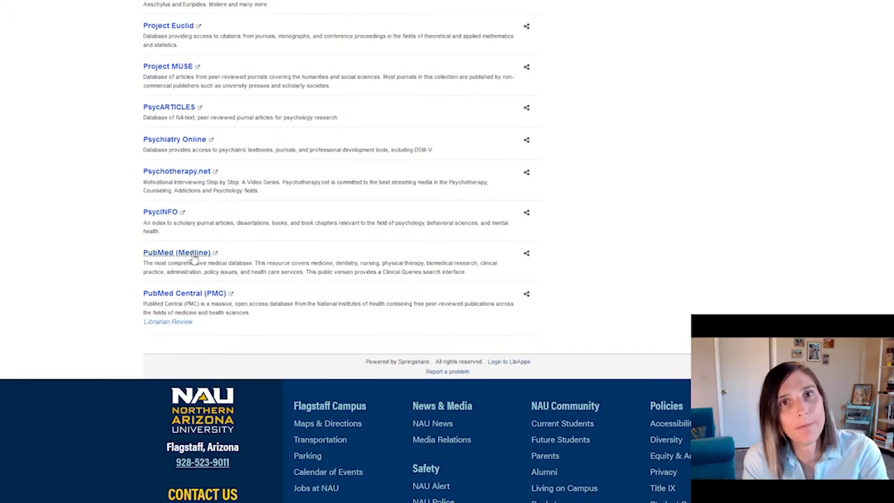
pyautogui.click(193, 256)
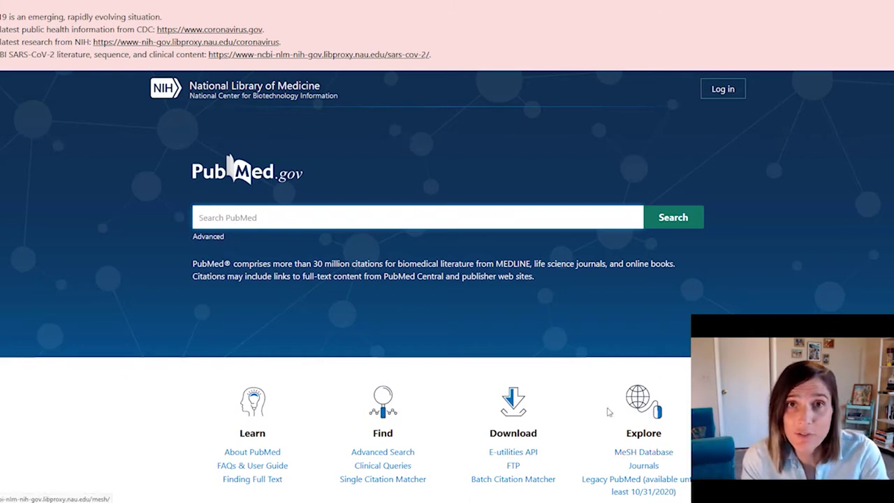
# Open PubMed's Advanced Search Builder and add (public health) to the query box.
pyautogui.click(208, 237)
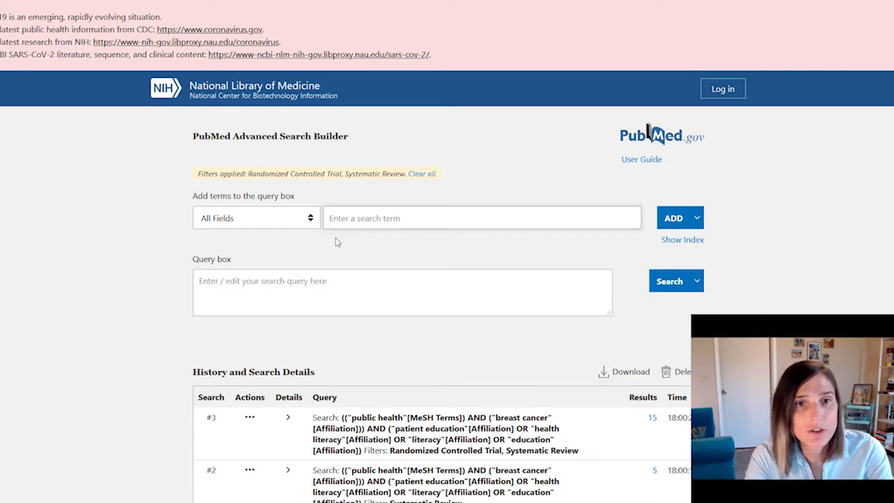
pyautogui.write('"public health)')
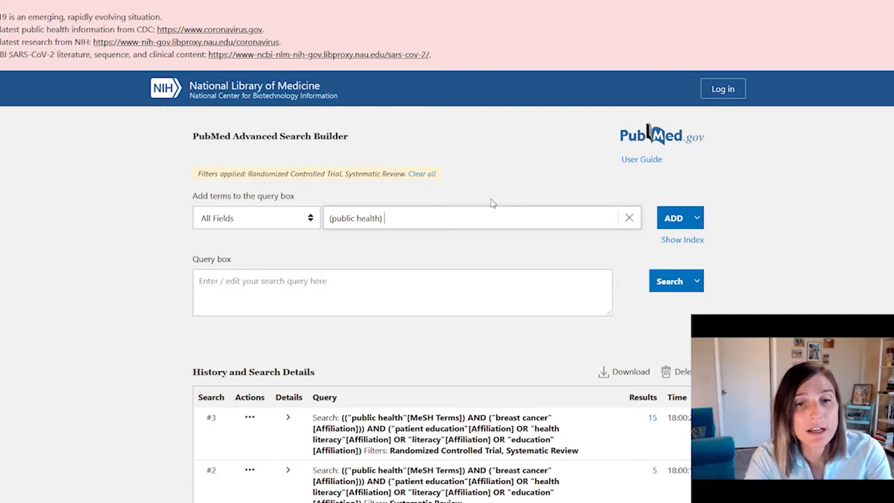
pyautogui.click(667, 222)
# Add cancer and (patient education) to the query, each joined with AND.
pyautogui.click(435, 213)
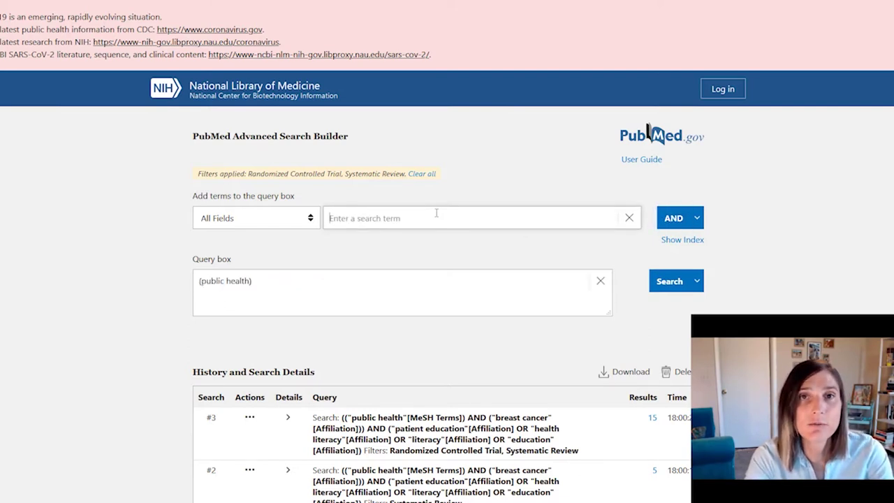
pyautogui.write('cancer')
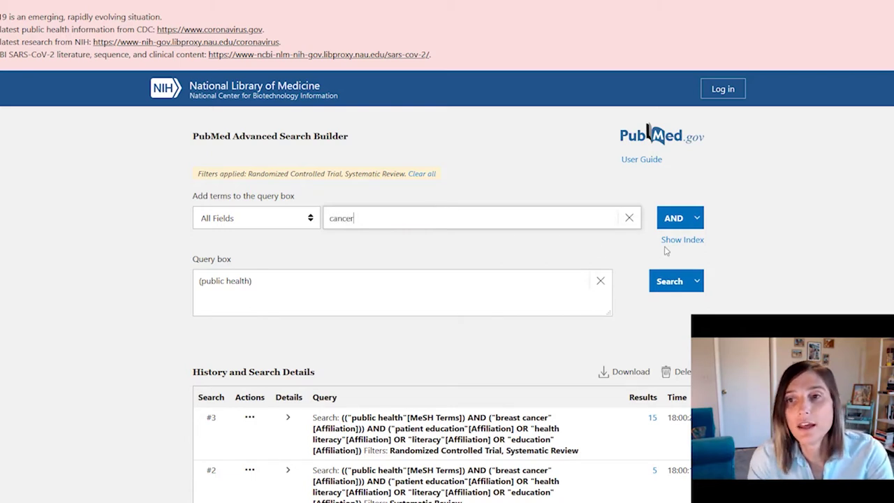
pyautogui.click(667, 218)
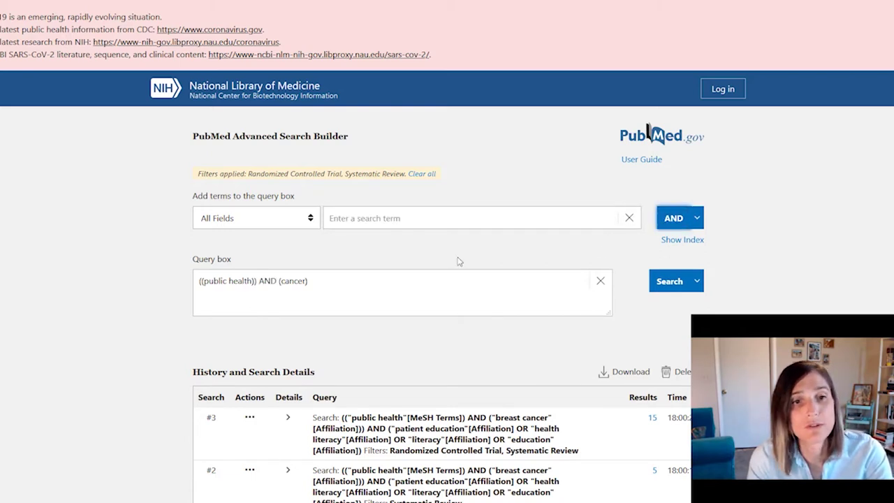
pyautogui.click(440, 222)
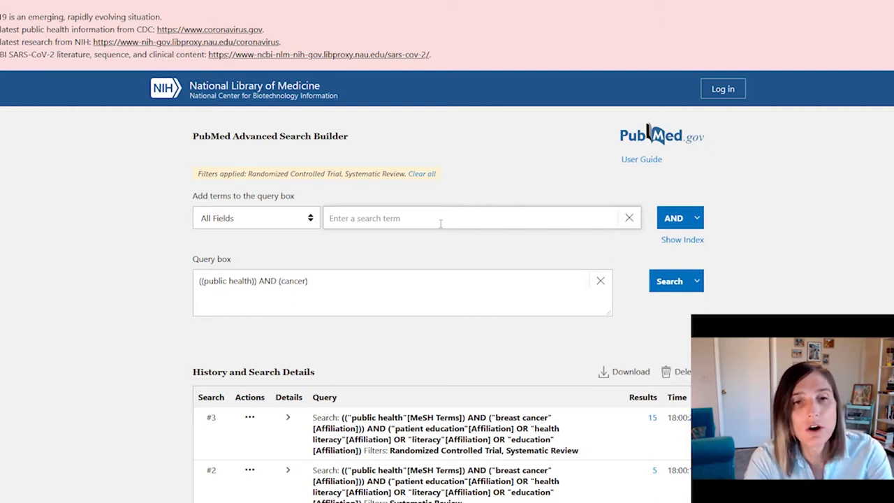
pyautogui.write('(patient education)')
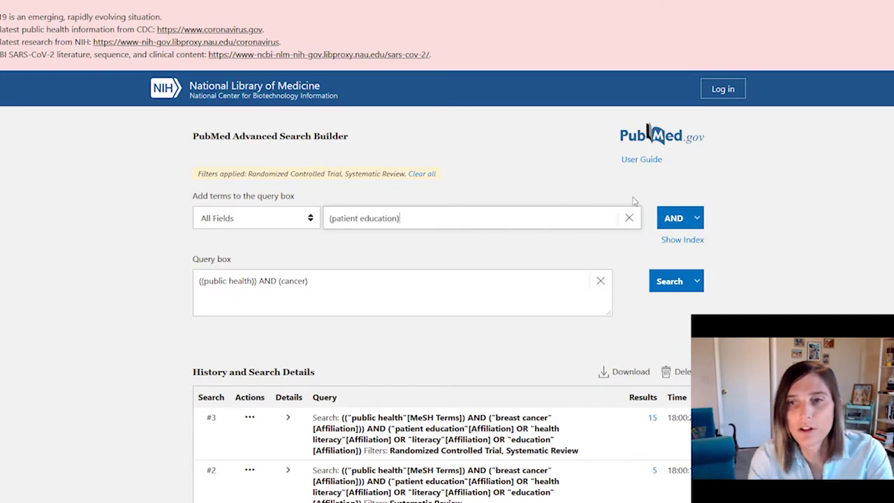
pyautogui.click(673, 218)
# Run the combined search, which returns 8,041 results.
pyautogui.click(667, 287)
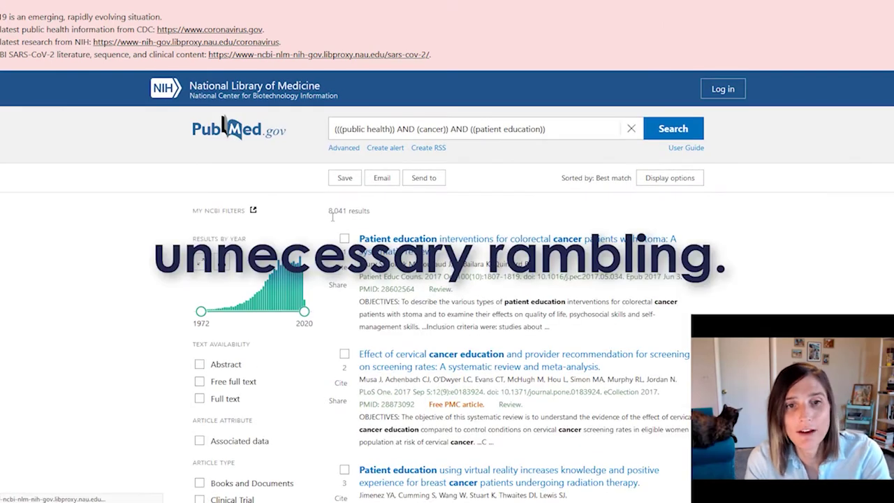
pyautogui.moveTo(328, 210); pyautogui.dragTo(347, 213)
pyautogui.click(347, 213)
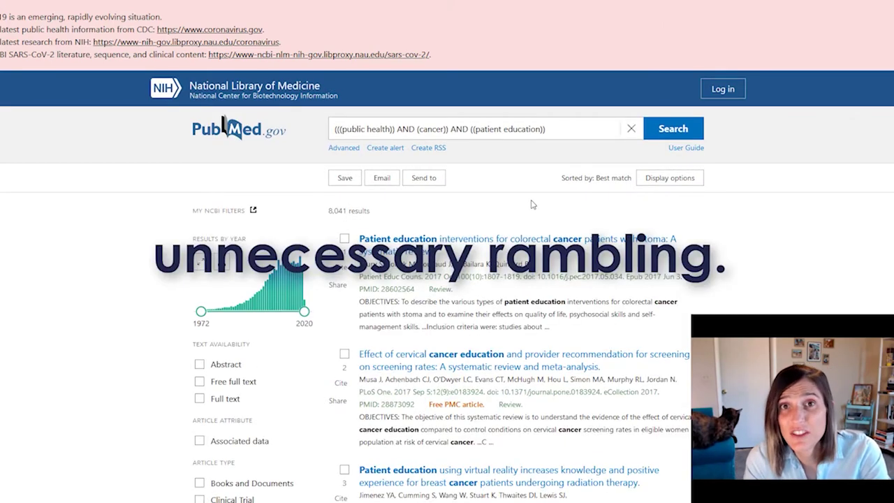
# Filter the results to Randomized Controlled Trial and Systematic Review article types.
pyautogui.scroll(-2, 177, 218)
pyautogui.scroll(2, 519, 122)
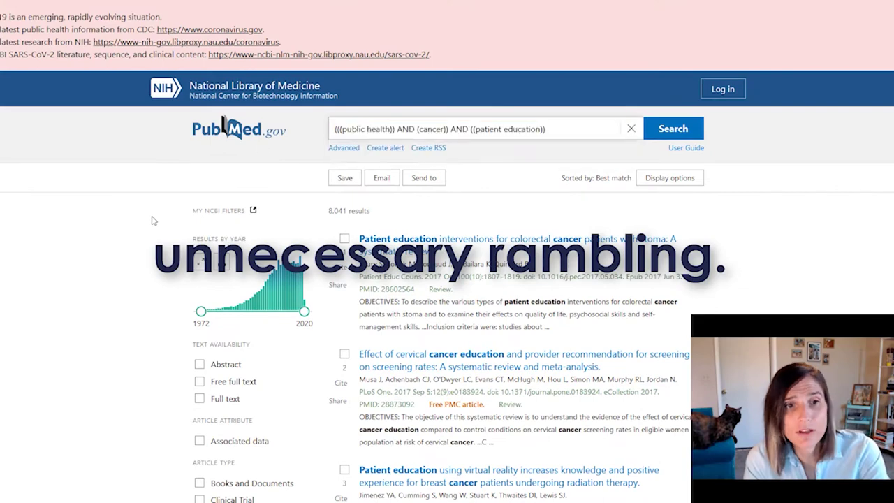
pyautogui.scroll(-2, 253, 205)
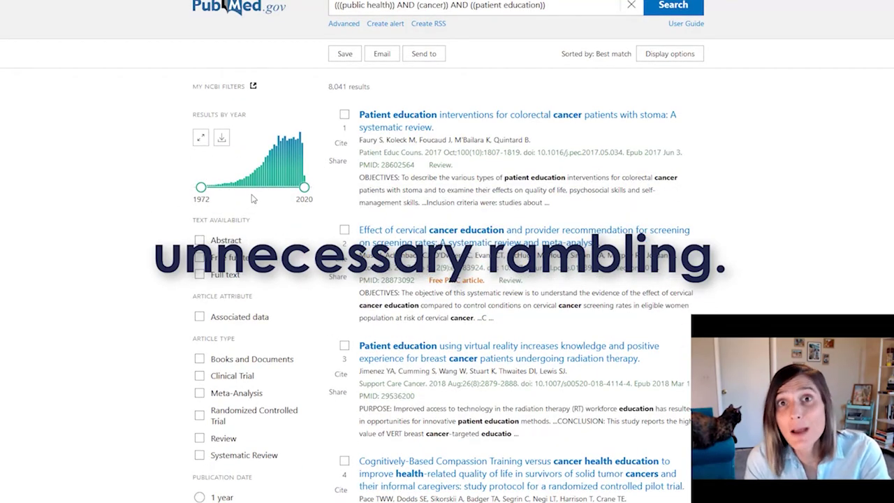
pyautogui.scroll(-2, 255, 210)
pyautogui.click(201, 296)
pyautogui.scroll(-1, 207, 337)
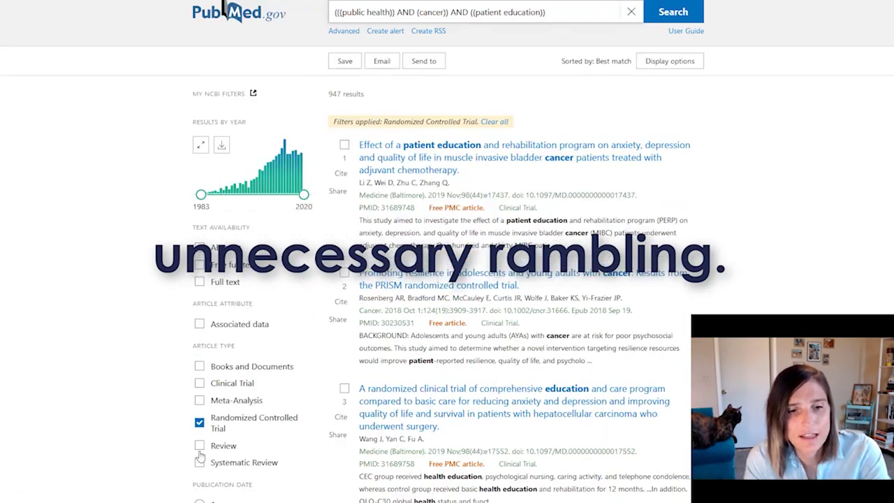
pyautogui.click(200, 468)
pyautogui.moveTo(199, 468); pyautogui.dragTo(381, 217)
pyautogui.click(381, 218)
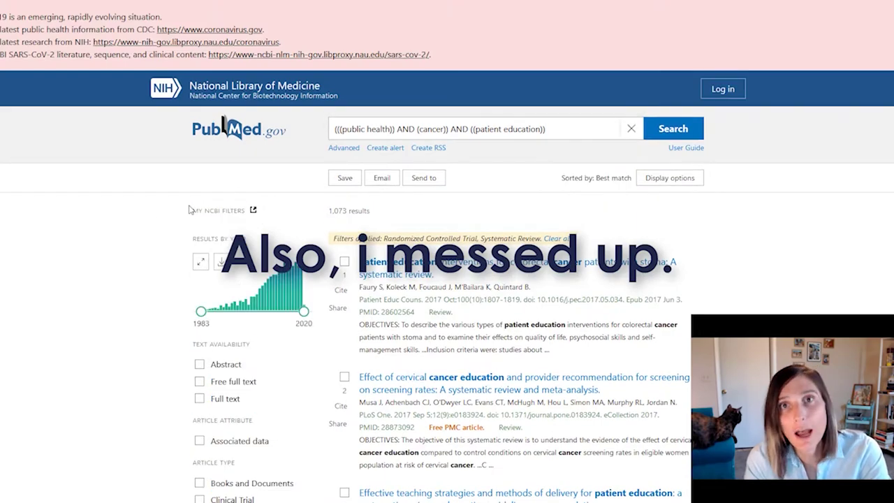
# Limit publication date to the last 5 years and remove the Randomized Controlled Trial filter.
pyautogui.scroll(-2, 187, 207)
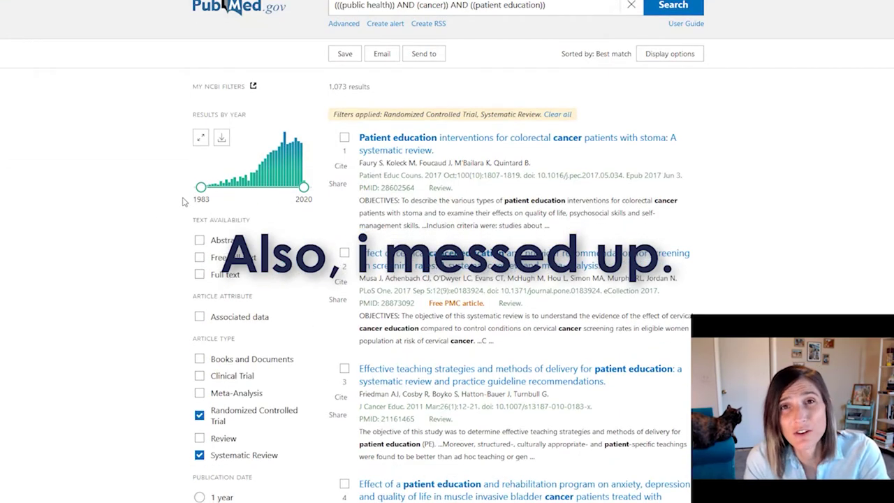
pyautogui.scroll(-2, 185, 202)
pyautogui.click(199, 388)
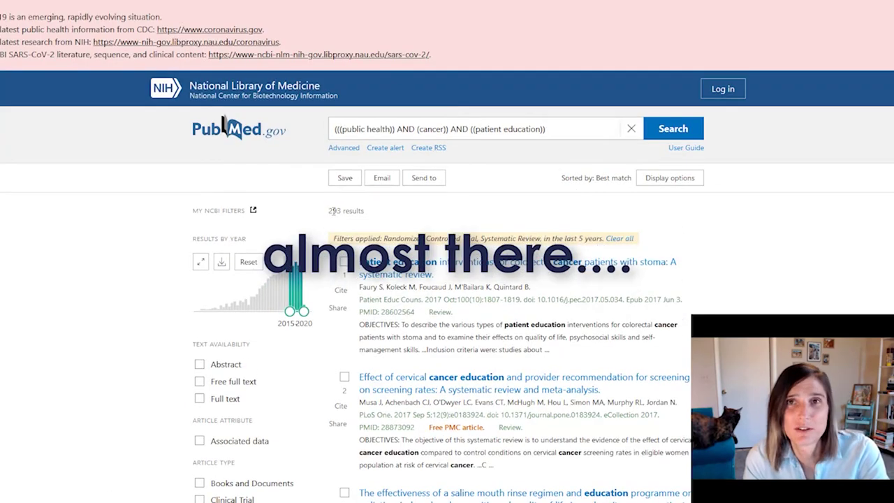
pyautogui.scroll(-2, 538, 202)
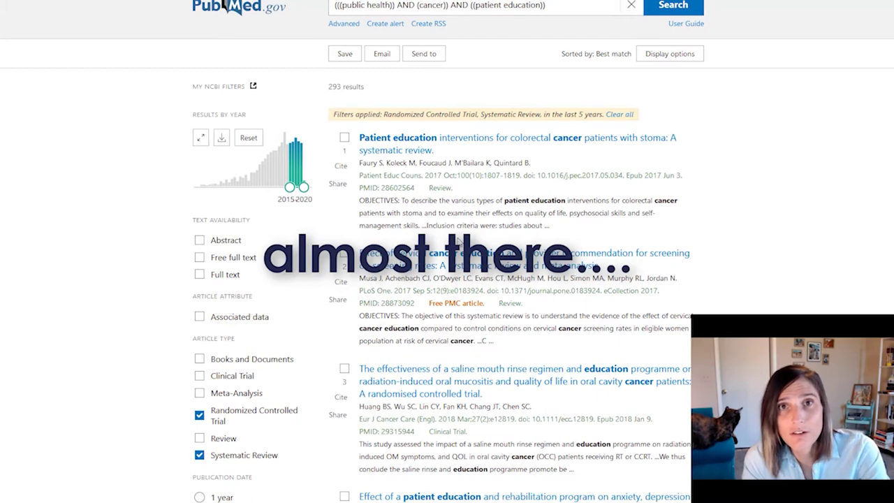
pyautogui.click(199, 415)
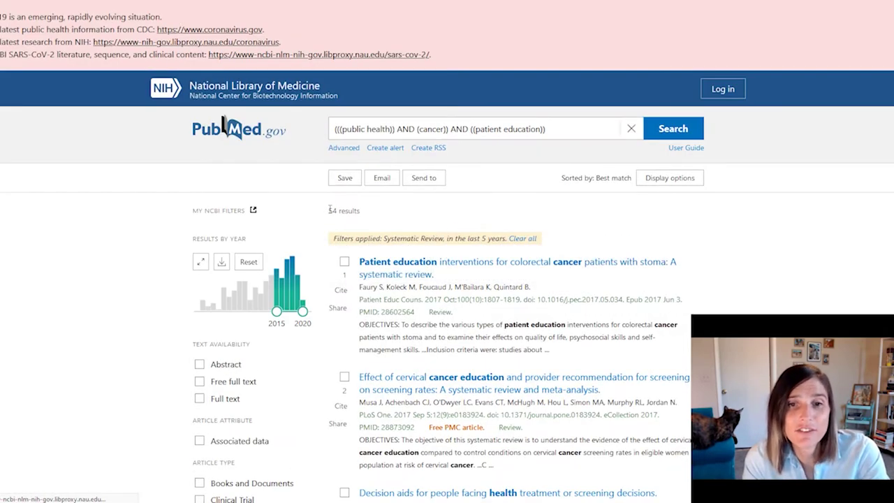
# Open the systematic review on decision aids for health treatment or screening decisions.
pyautogui.middleClick(751, 235)
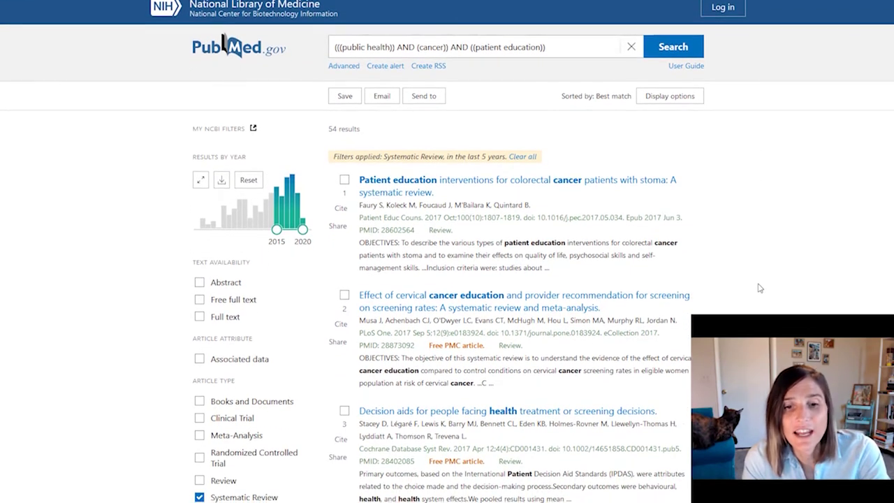
pyautogui.scroll(-2, 760, 287)
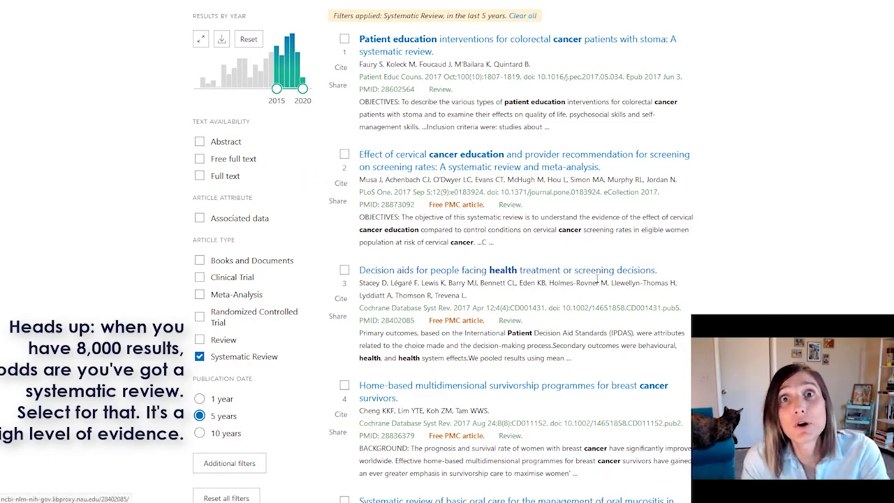
pyautogui.click(579, 272)
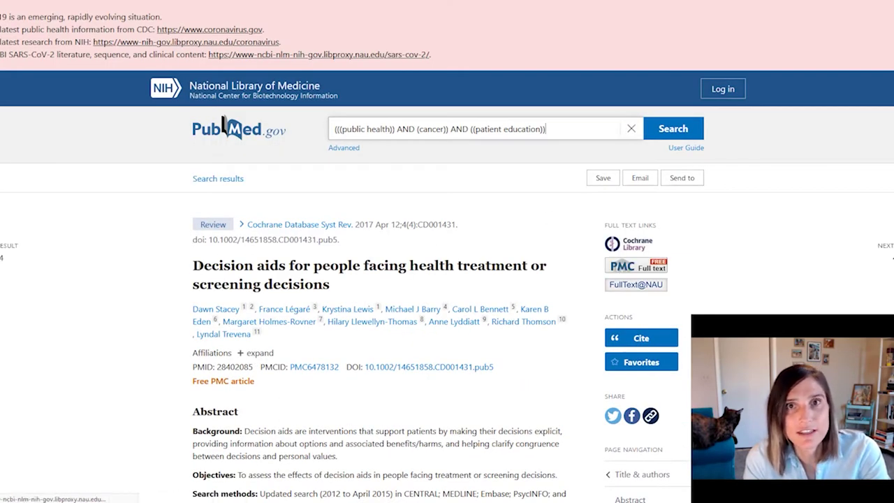
# Read the decision aids review's title and abstract, highlighting passages along the way.
pyautogui.moveTo(196, 265); pyautogui.dragTo(334, 287)
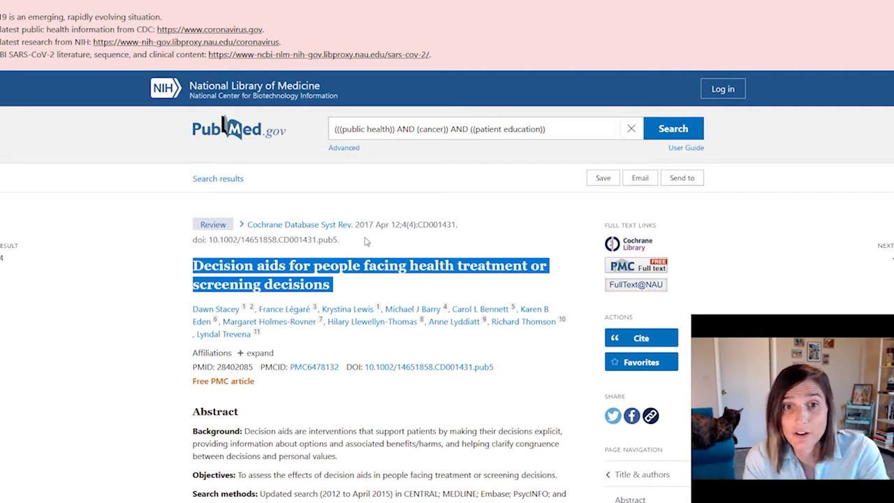
pyautogui.moveTo(359, 224); pyautogui.dragTo(403, 224)
pyautogui.click(402, 247)
pyautogui.scroll(-2, 353, 261)
pyautogui.moveTo(192, 311); pyautogui.dragTo(419, 379)
pyautogui.scroll(-4, 412, 292)
pyautogui.scroll(-4, 419, 377)
pyautogui.scroll(10, 419, 380)
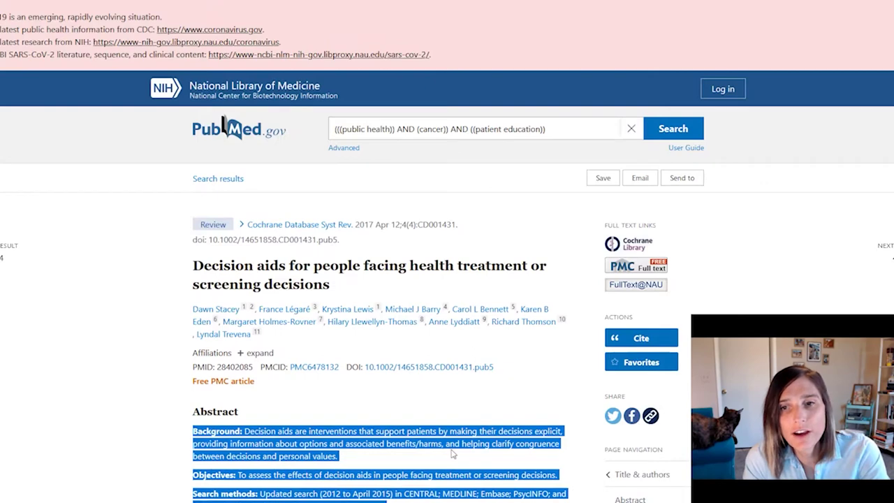
pyautogui.click(454, 454)
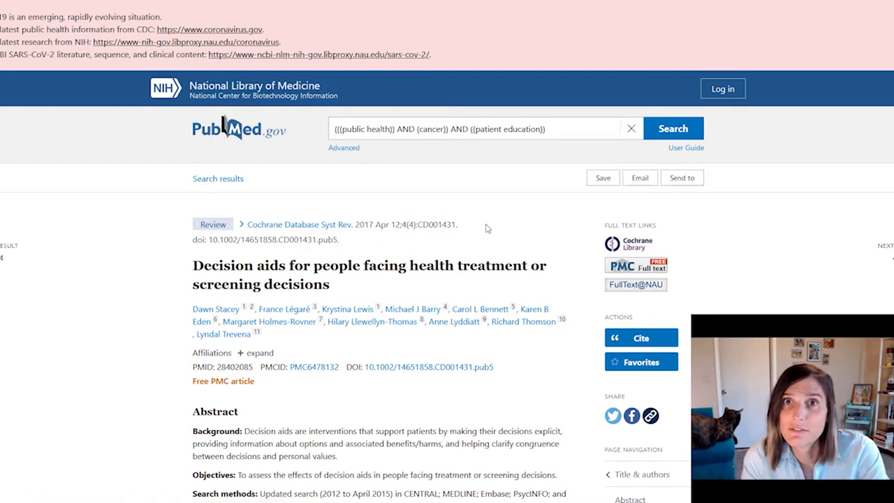
pyautogui.click(640, 339)
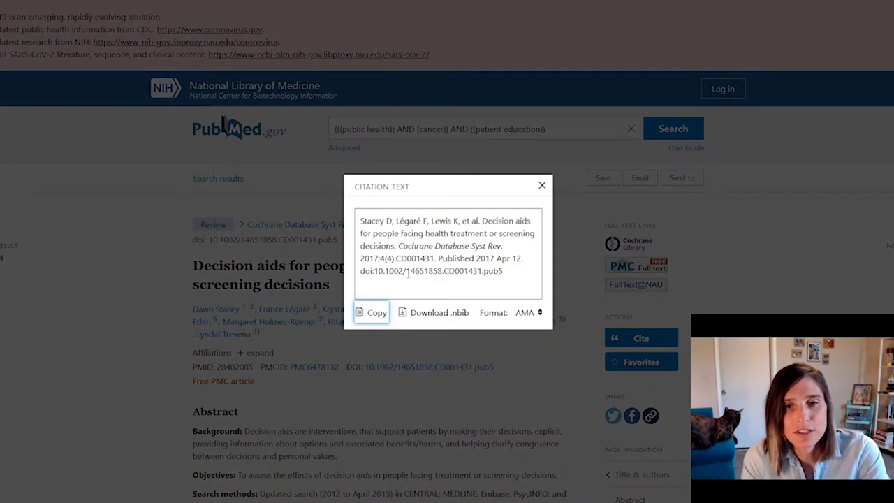
pyautogui.click(543, 186)
pyautogui.scroll(-4, 691, 220)
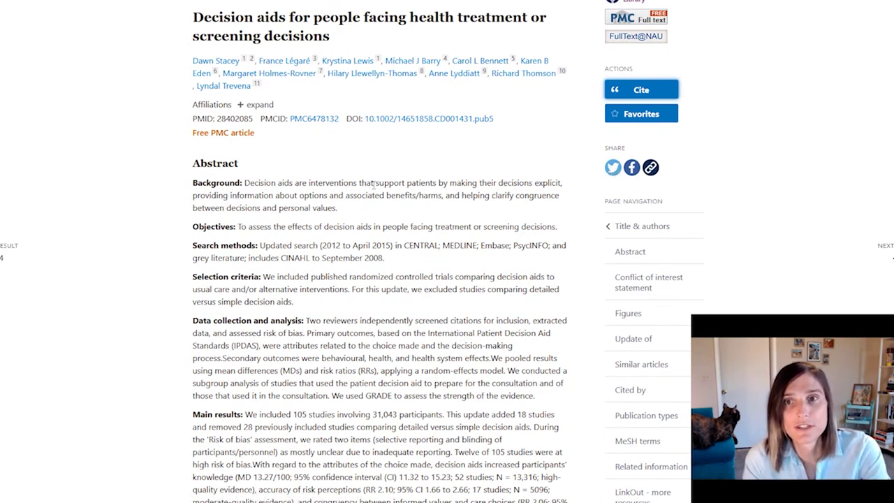
pyautogui.scroll(-15, 375, 188)
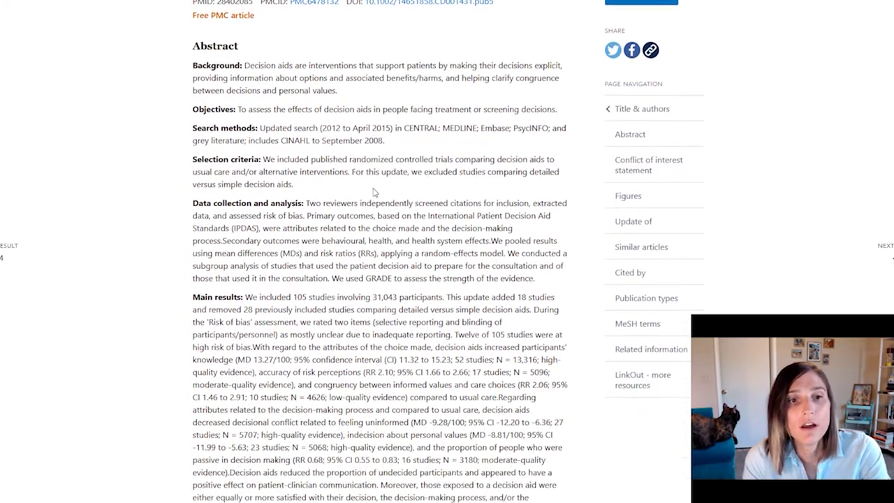
pyautogui.scroll(-5, 374, 192)
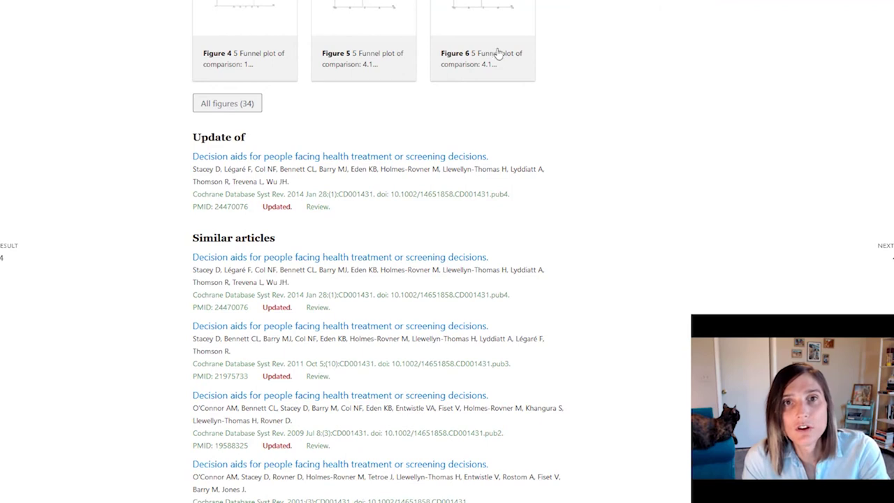
pyautogui.scroll(3, 541, 124)
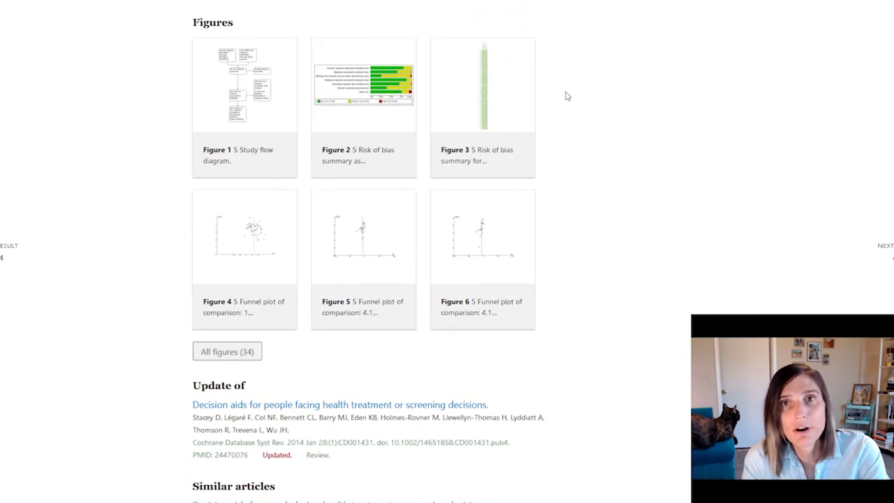
pyautogui.scroll(-3, 564, 94)
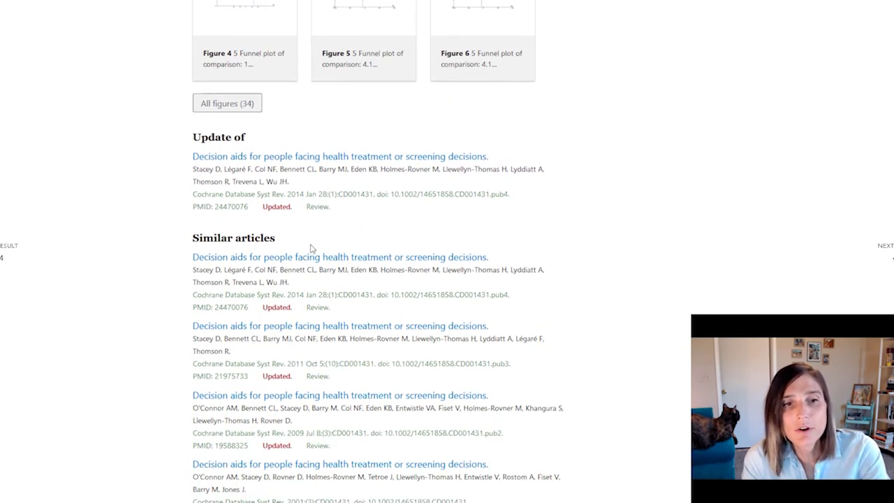
pyautogui.tripleClick(312, 247)
pyautogui.click(566, 245)
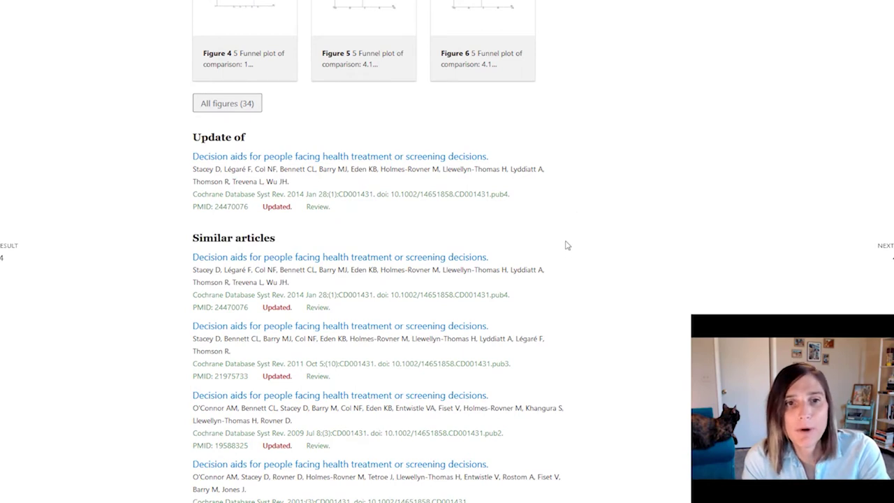
pyautogui.scroll(-2, 566, 245)
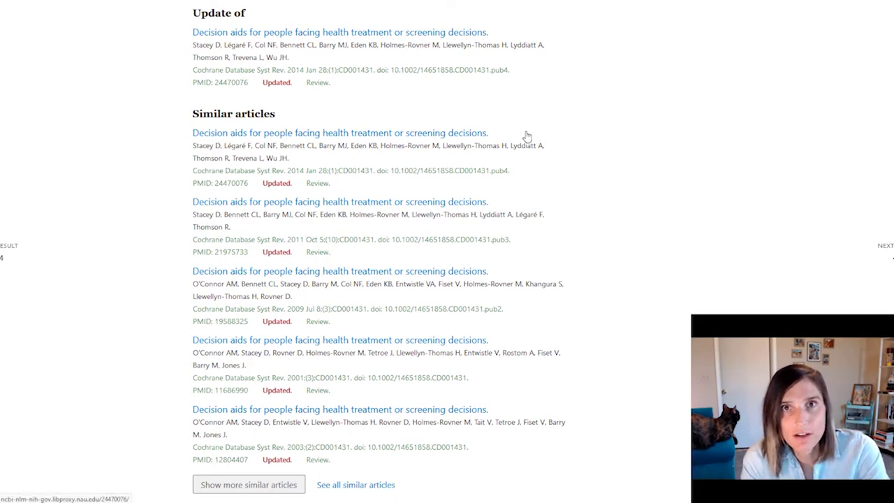
pyautogui.scroll(-5, 554, 123)
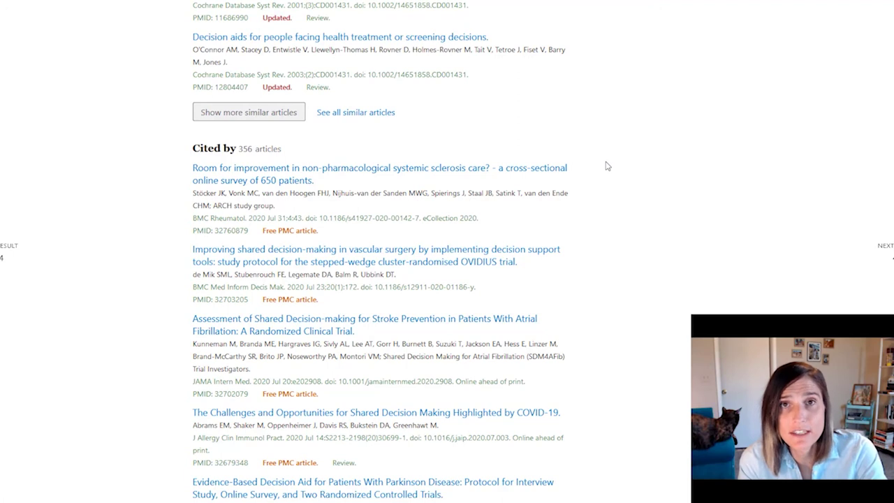
pyautogui.scroll(-5, 609, 173)
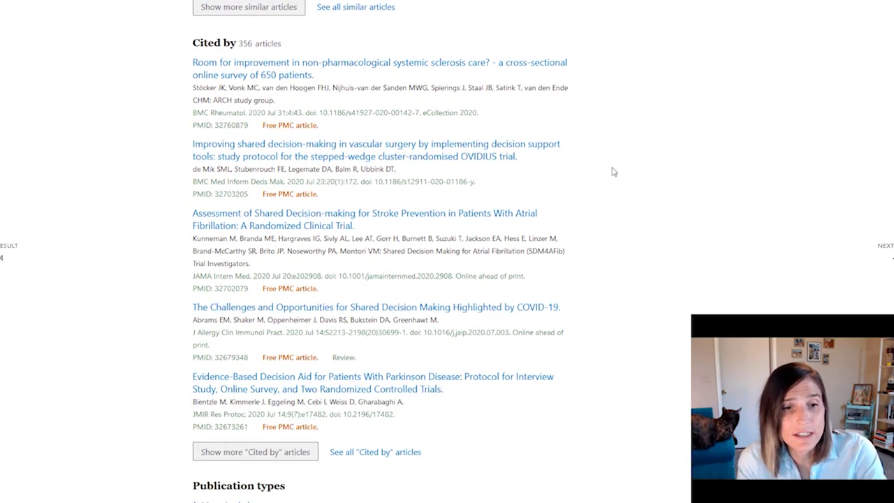
pyautogui.scroll(-4, 609, 176)
pyautogui.scroll(2, 226, 124)
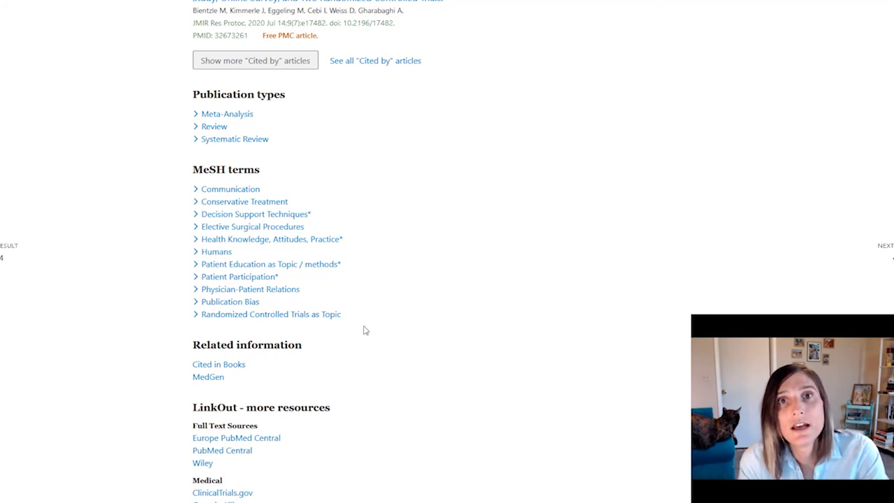
pyautogui.scroll(-2, 389, 286)
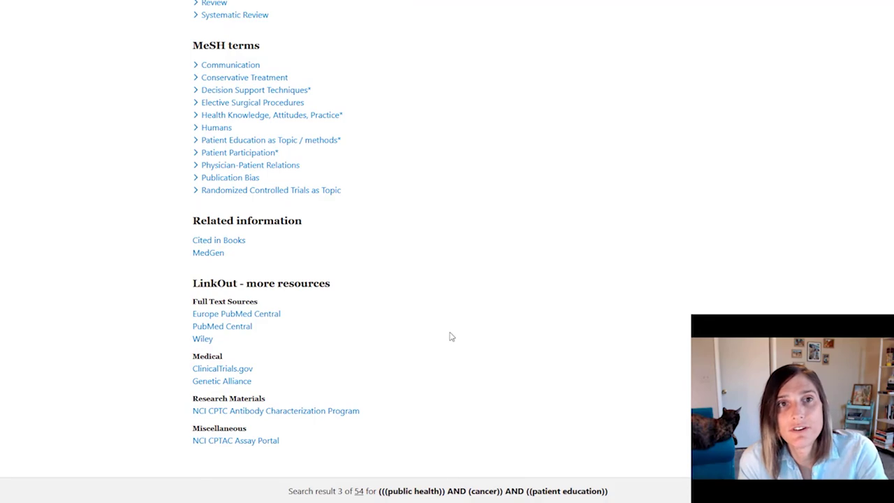
pyautogui.scroll(15, 450, 332)
pyautogui.scroll(15, 450, 325)
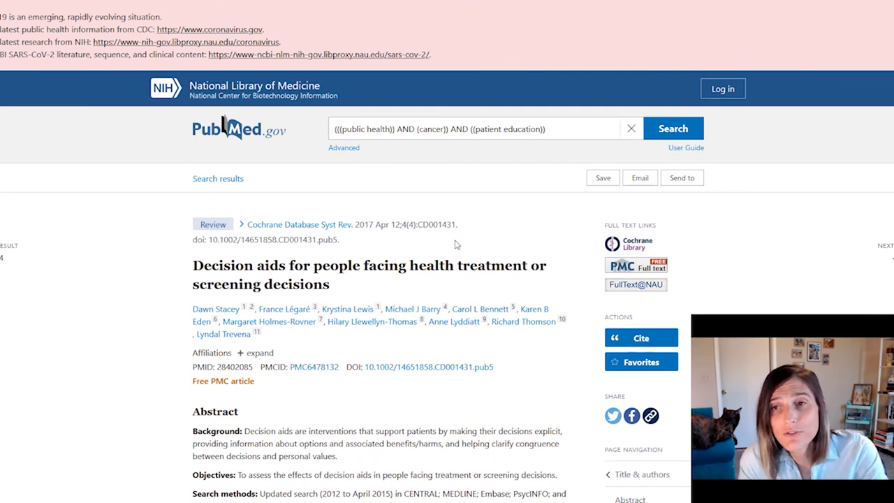
pyautogui.click(638, 178)
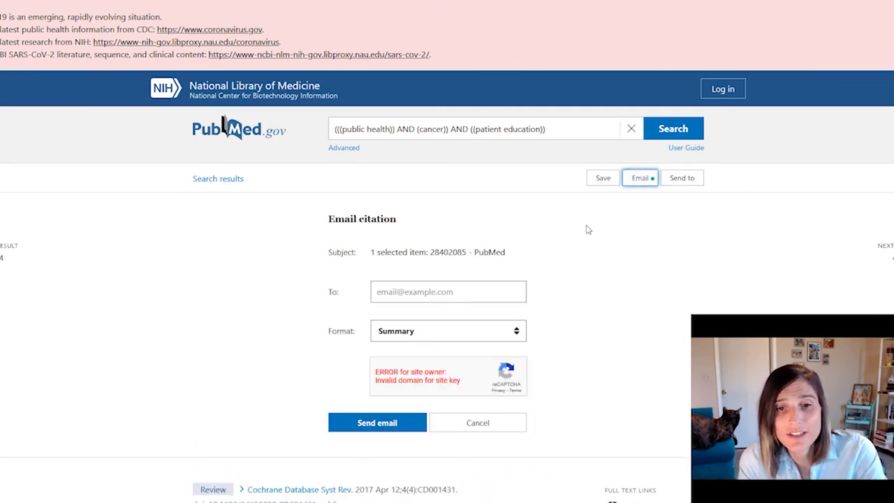
pyautogui.scroll(-3, 576, 231)
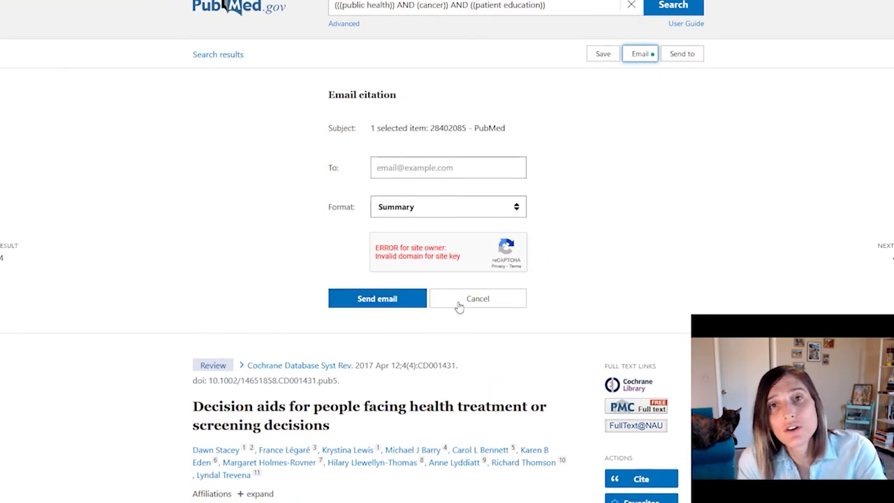
pyautogui.click(459, 301)
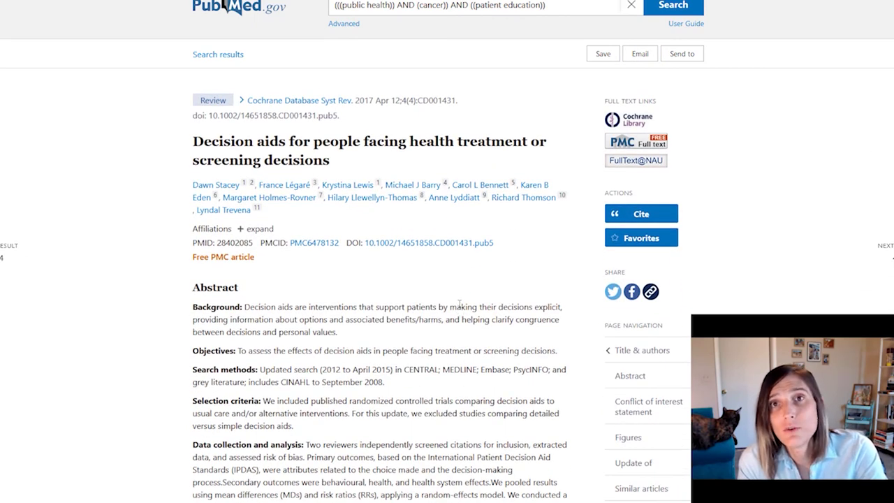